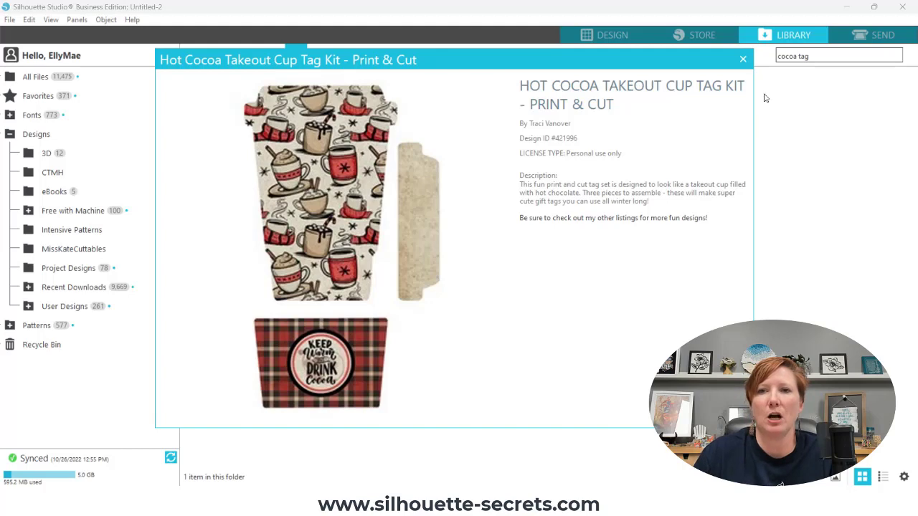
# Close the design preview and open the Hot Cocoa Takeout Cup Tag Kit in the design area
pyautogui.click(742, 60)
pyautogui.doubleClick(225, 106)
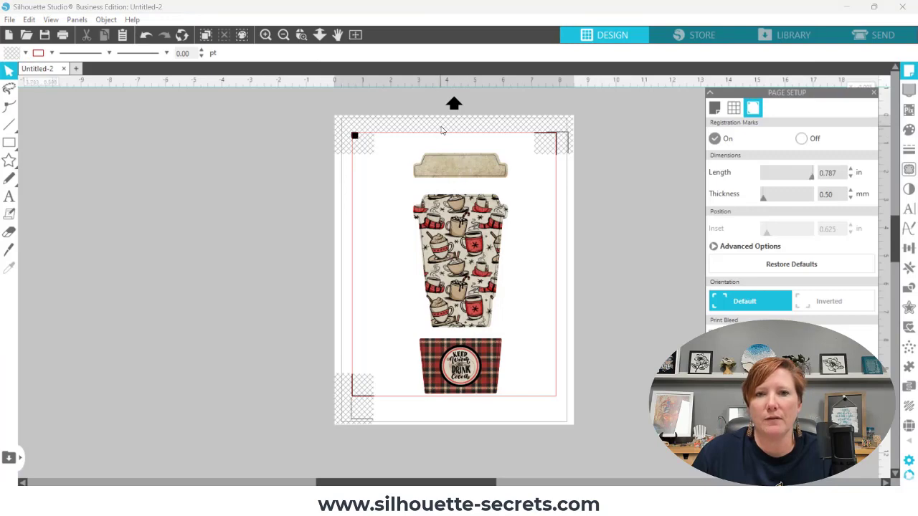
pyautogui.click(481, 234)
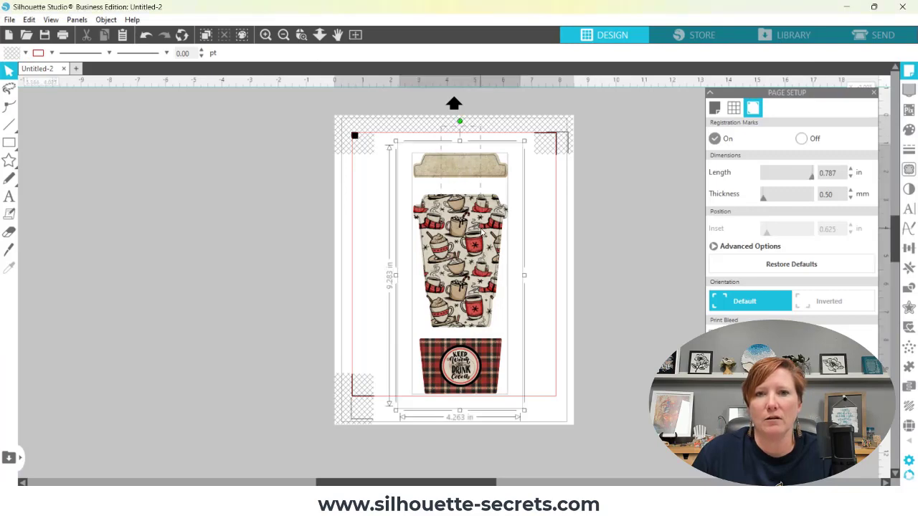
pyautogui.click(603, 230)
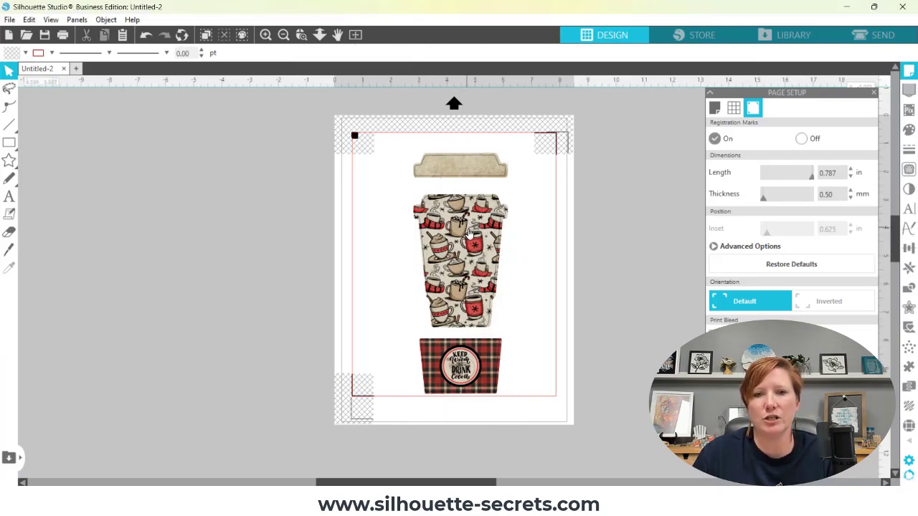
# Move the printed image off the page, select the cut lines left behind, and undo the move
pyautogui.moveTo(467, 229); pyautogui.dragTo(264, 223)
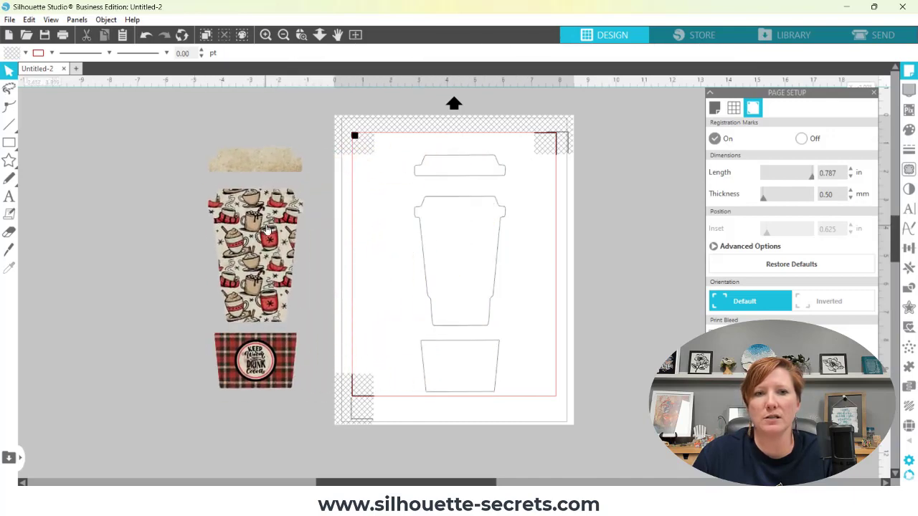
pyautogui.click(424, 258)
pyautogui.click(423, 259)
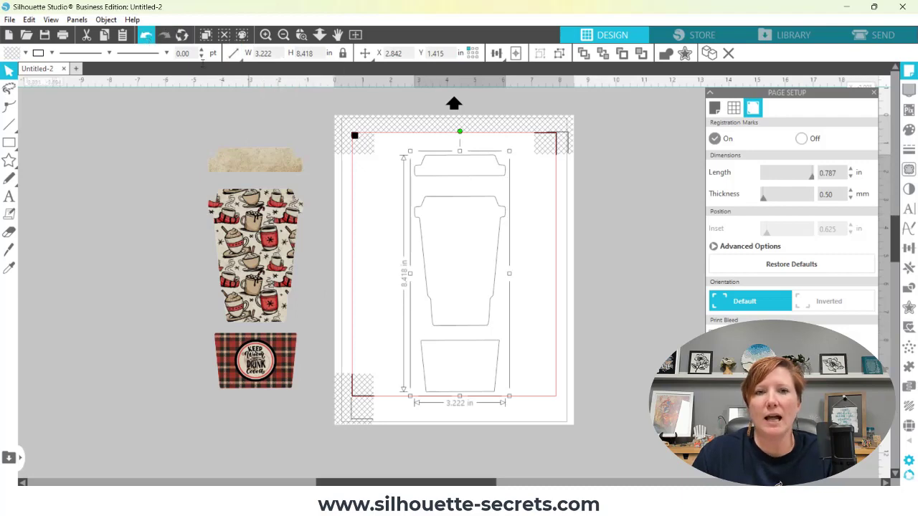
pyautogui.click(147, 35)
pyautogui.click(146, 35)
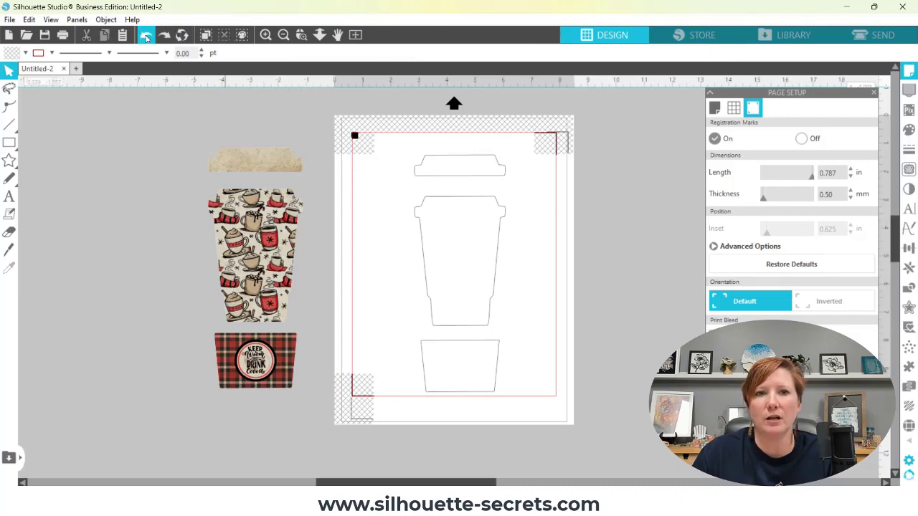
pyautogui.click(147, 36)
pyautogui.click(146, 35)
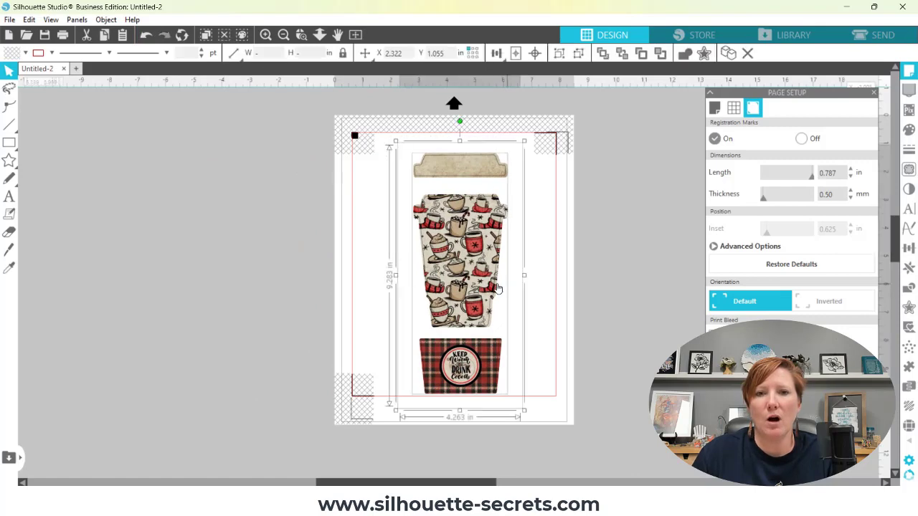
# Move the whole cup kit to about X 0.688, Y 0.843 in and undo the duplicate placed beside it
pyautogui.moveTo(498, 288); pyautogui.dragTo(530, 261)
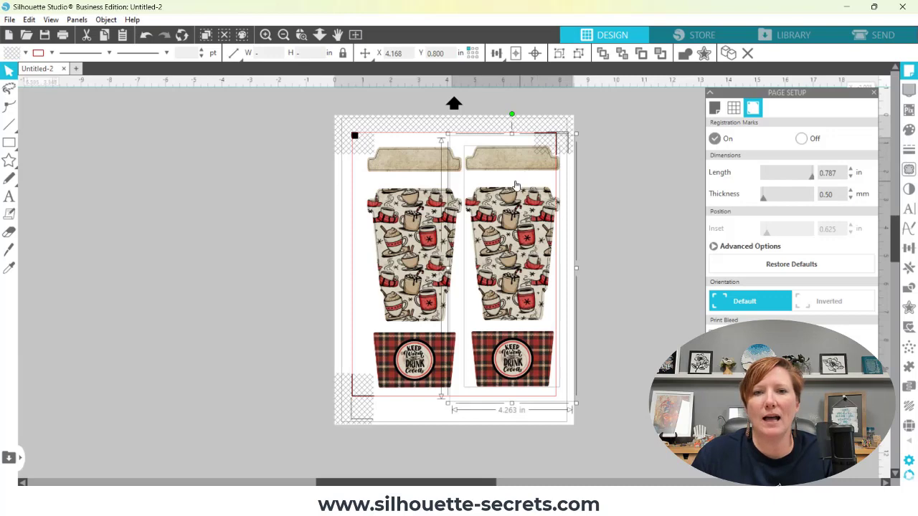
pyautogui.click(145, 34)
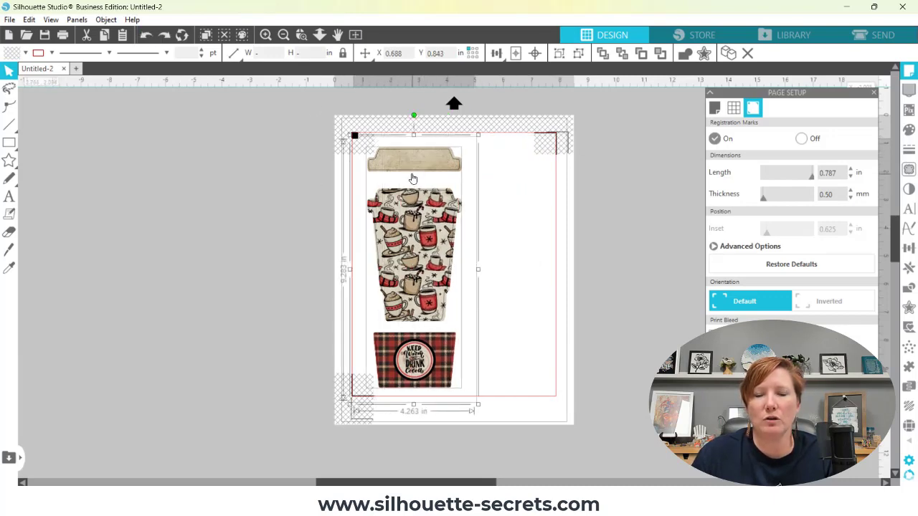
# Select only the printed cup image and check whether it can be ungrouped
pyautogui.click(518, 218)
pyautogui.click(429, 223)
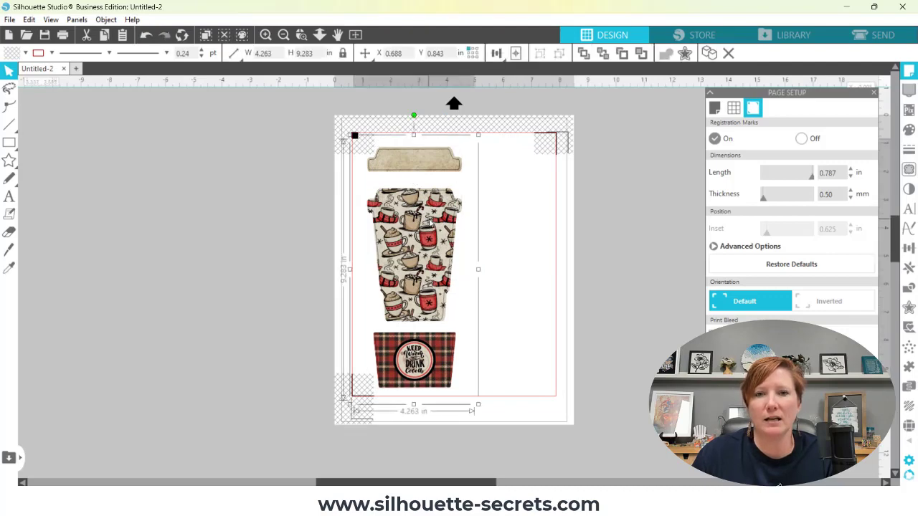
pyautogui.rightClick(403, 224)
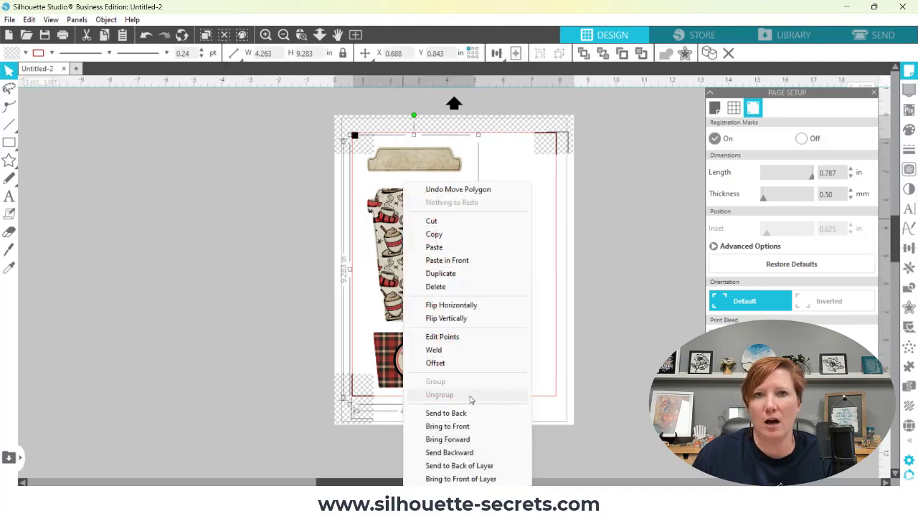
pyautogui.click(504, 166)
# Select the cup kit's cut lines separately from the printed image and ungroup them
pyautogui.click(421, 172)
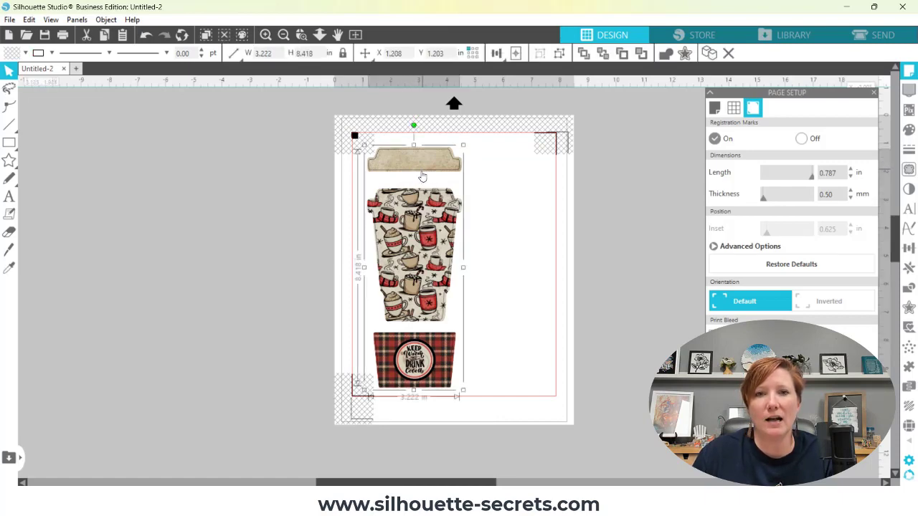
pyautogui.rightClick(420, 175)
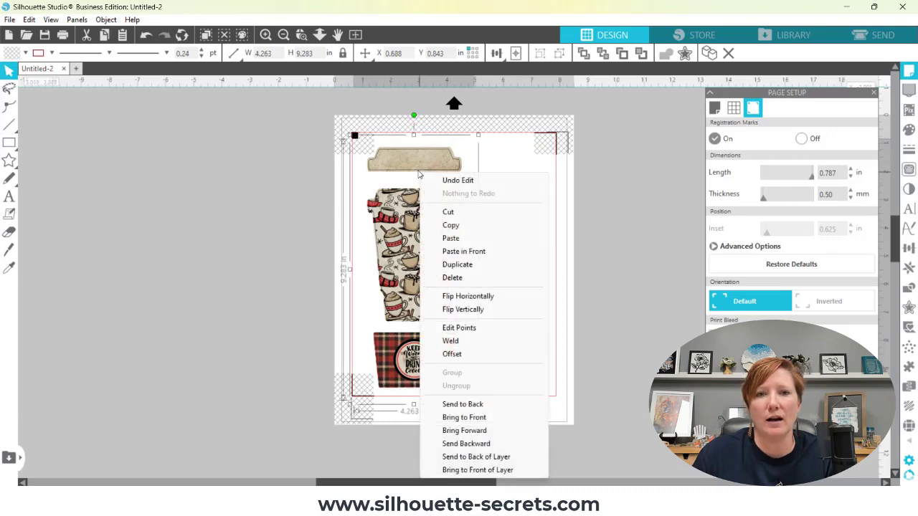
pyautogui.click(418, 170)
pyautogui.click(417, 170)
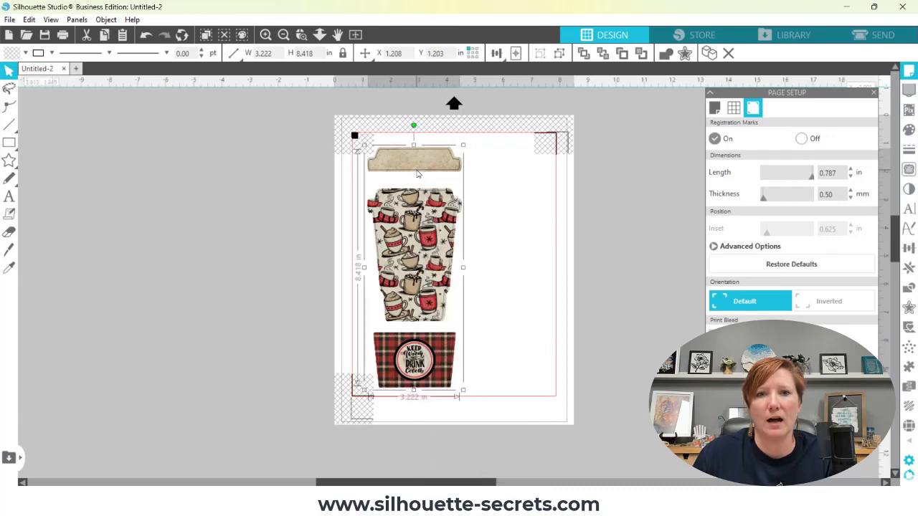
pyautogui.rightClick(418, 173)
pyautogui.click(418, 173)
pyautogui.click(418, 173)
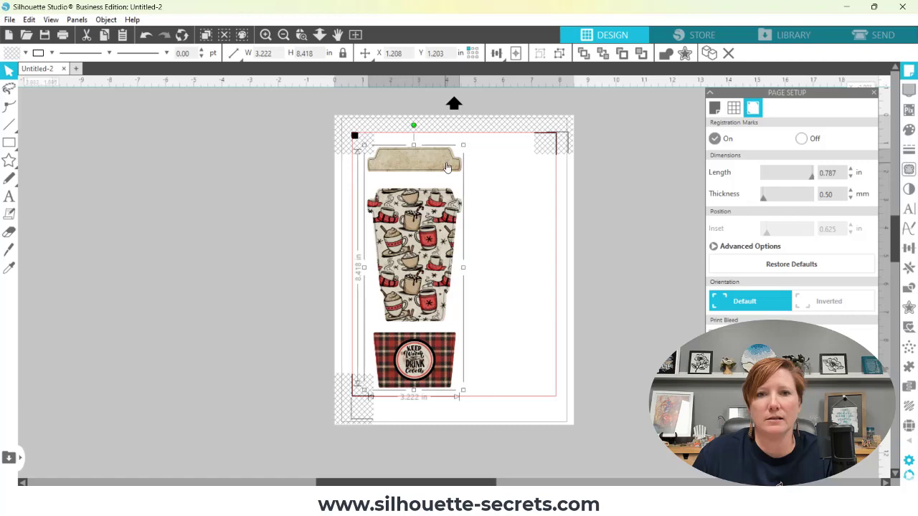
pyautogui.rightClick(454, 164)
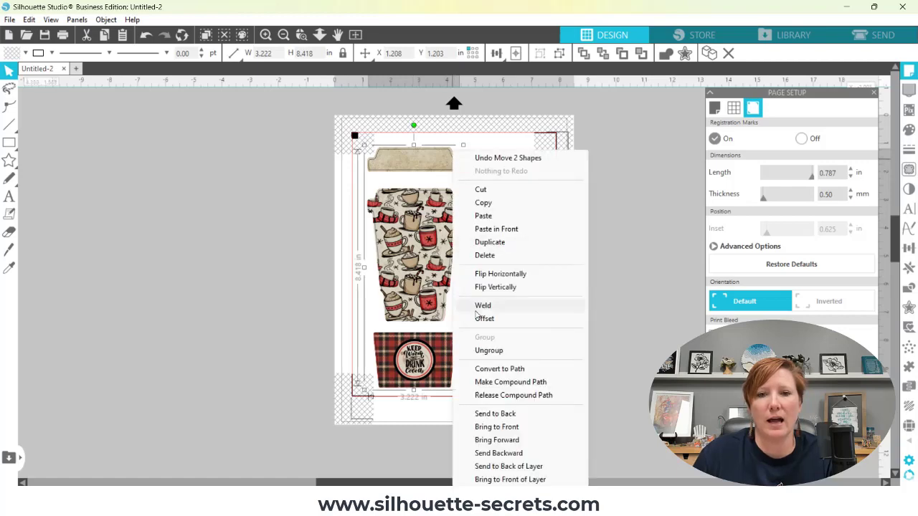
pyautogui.click(489, 348)
# Try moving the lid's cut line and the printed image independently of each other, and undo these moves
pyautogui.click(512, 234)
pyautogui.moveTo(459, 161); pyautogui.dragTo(493, 165)
pyautogui.hotkey('ctrl', 'z')
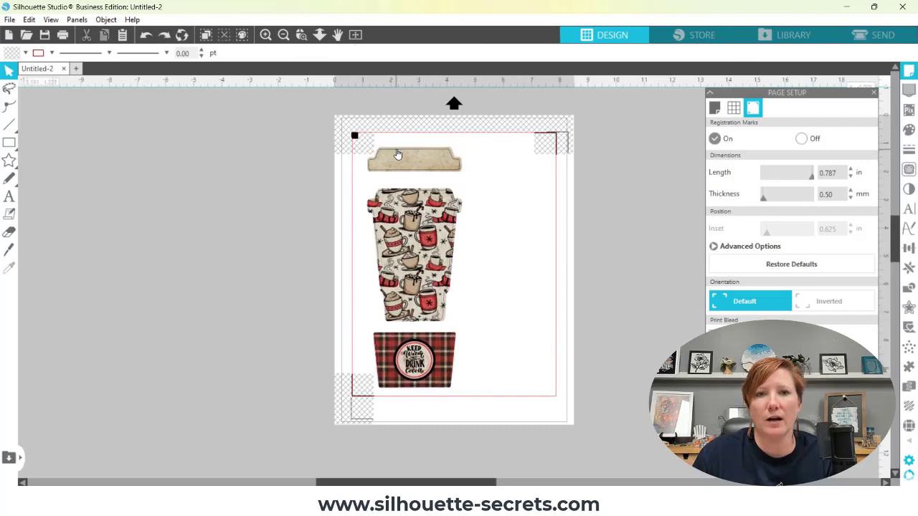
pyautogui.moveTo(396, 150)
pyautogui.mouseDown()
pyautogui.moveTo(453, 154)
pyautogui.moveTo(400, 149)
pyautogui.mouseUp()
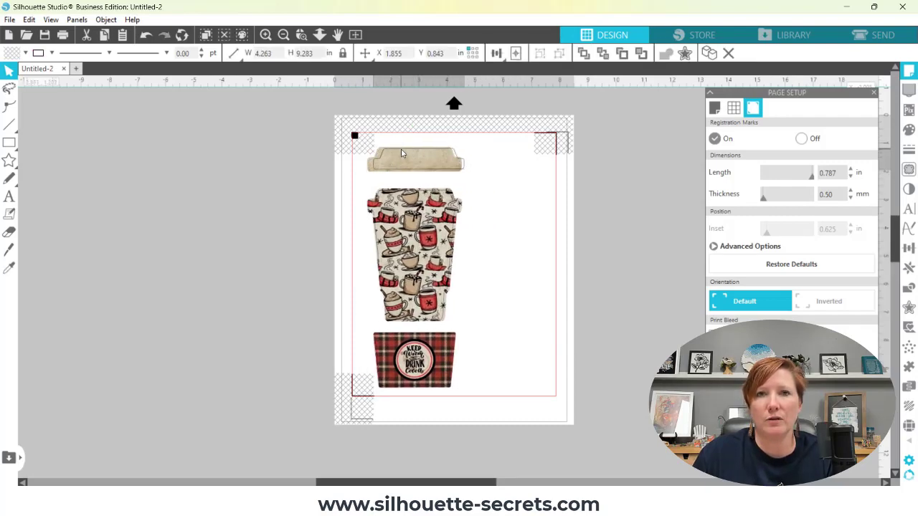
pyautogui.moveTo(407, 244)
pyautogui.mouseDown()
pyautogui.moveTo(454, 242)
pyautogui.moveTo(410, 246)
pyautogui.mouseUp()
pyautogui.hotkey('ctrl', 'z')
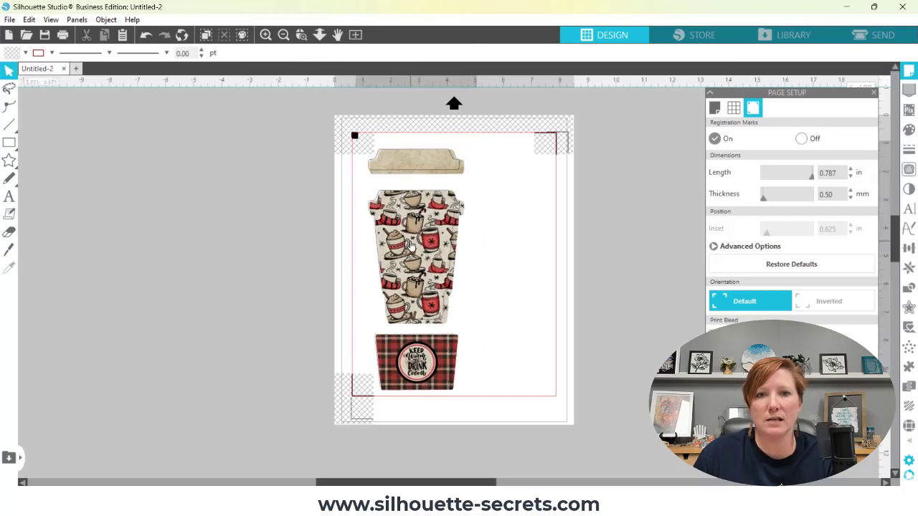
pyautogui.hotkey('ctrl', 'z')
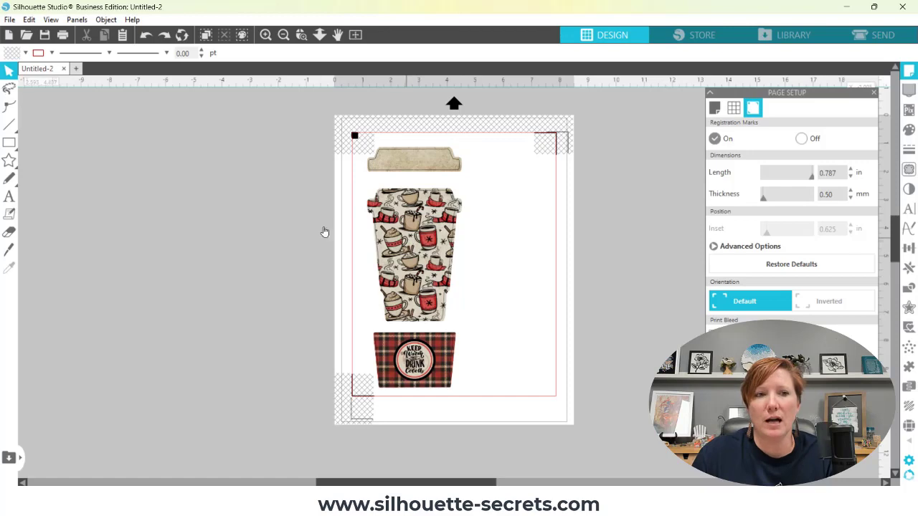
# Split the printed image by drawing and applying a straight solid knife line across the page between the lid and the cup body
pyautogui.click(9, 250)
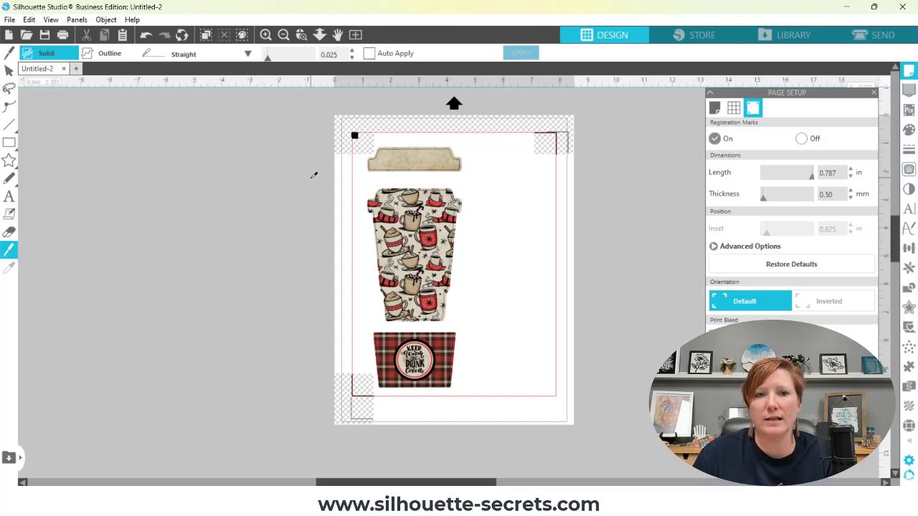
pyautogui.moveTo(314, 175); pyautogui.dragTo(538, 182)
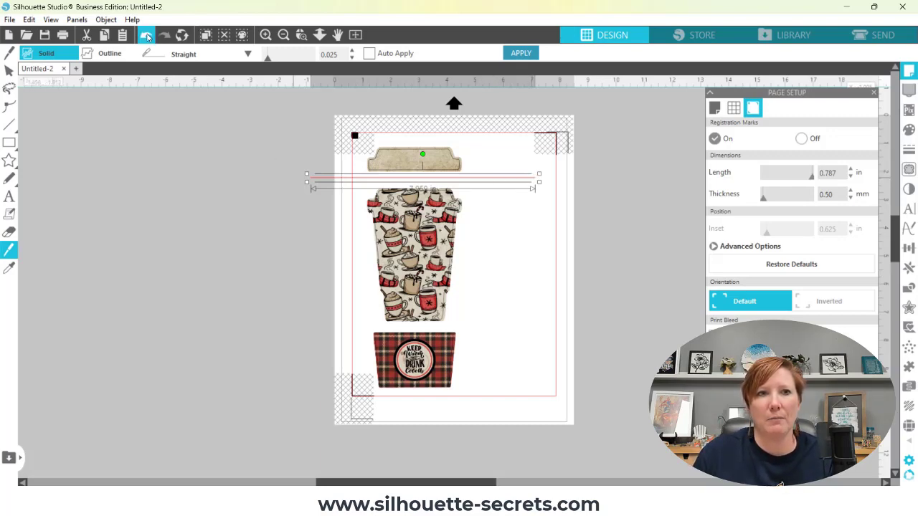
pyautogui.click(8, 69)
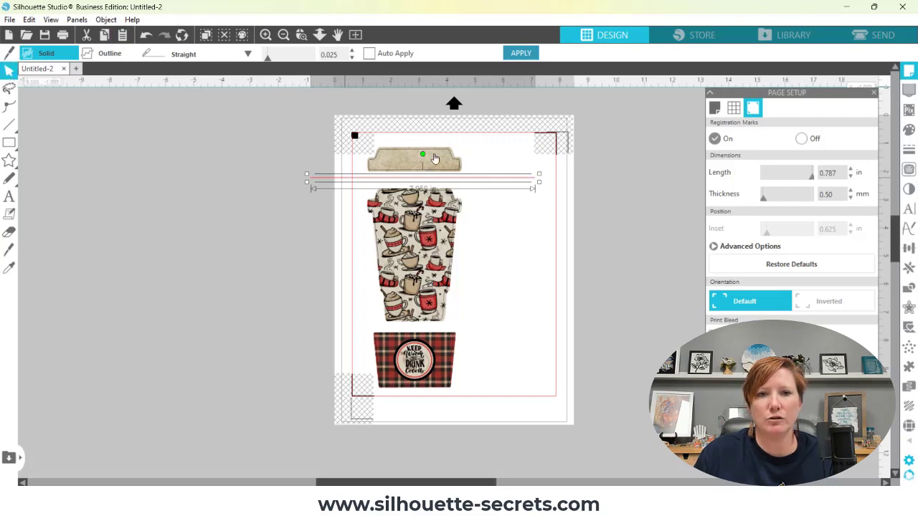
pyautogui.click(412, 257)
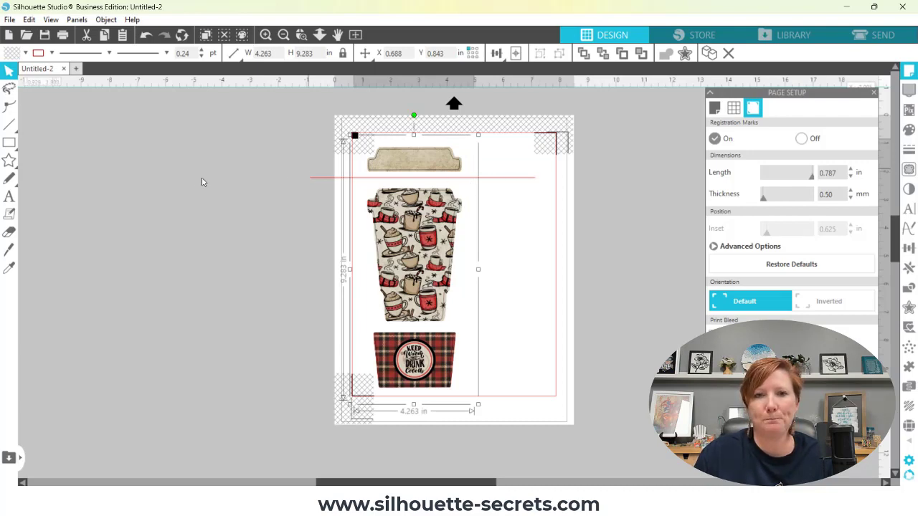
pyautogui.click(8, 248)
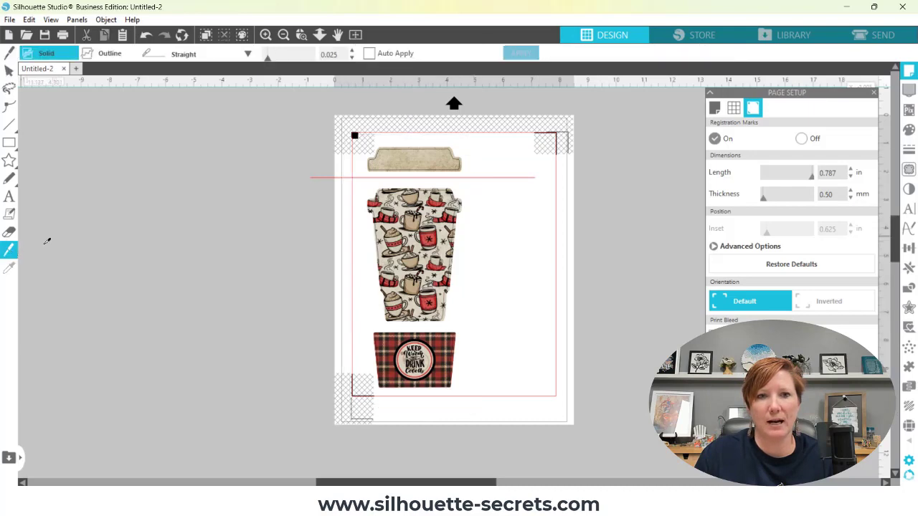
pyautogui.click(9, 70)
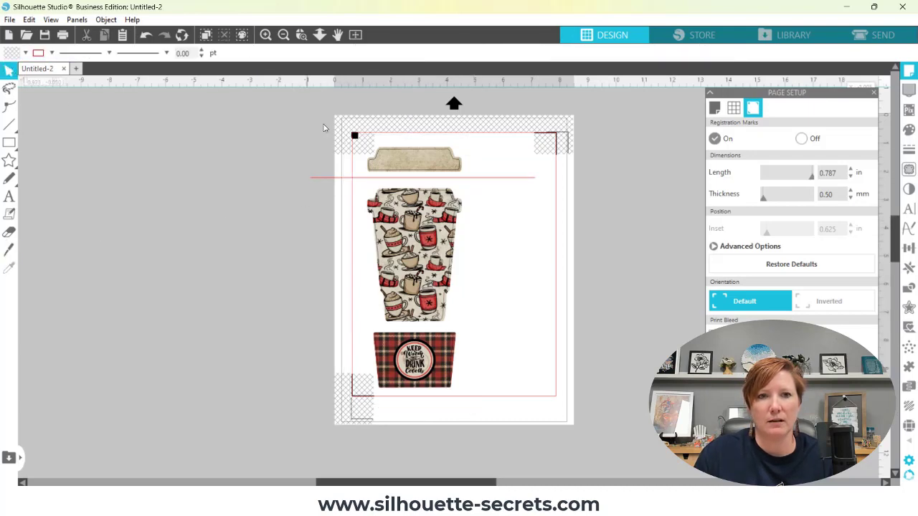
pyautogui.click(362, 183)
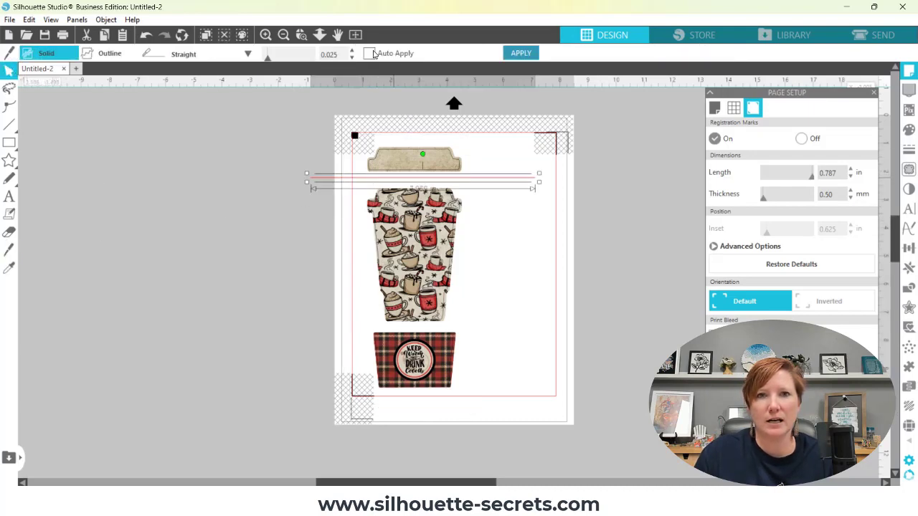
pyautogui.click(522, 54)
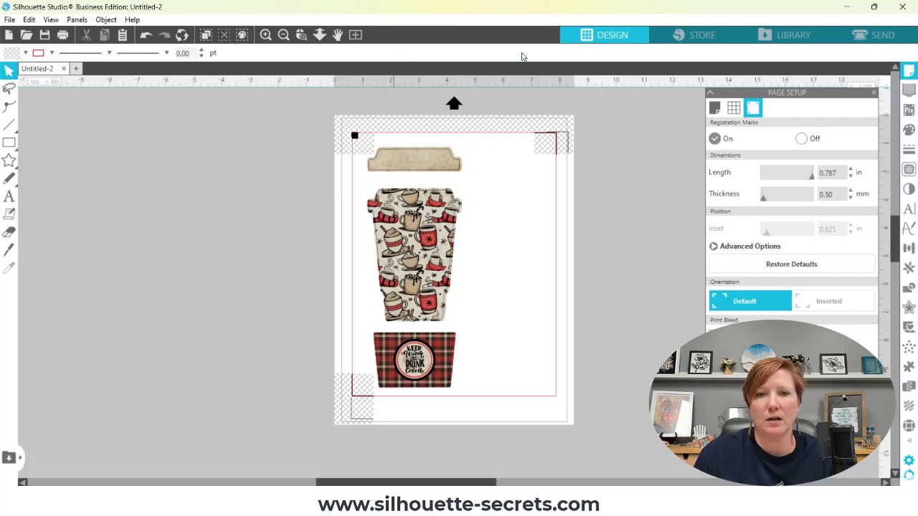
# Move the lid image together with its cut line to about X 1.961, Y 0.652 in and group them
pyautogui.click(402, 155)
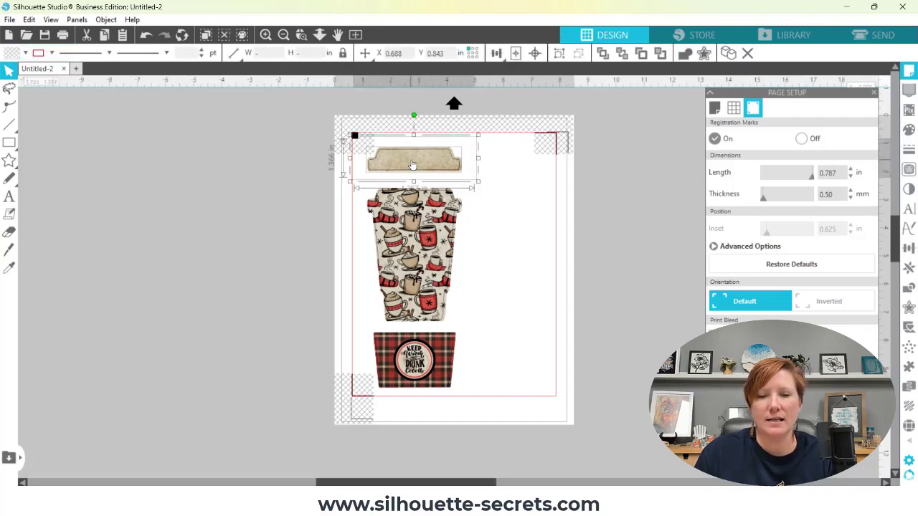
pyautogui.moveTo(413, 165); pyautogui.dragTo(446, 157)
pyautogui.rightClick(445, 153)
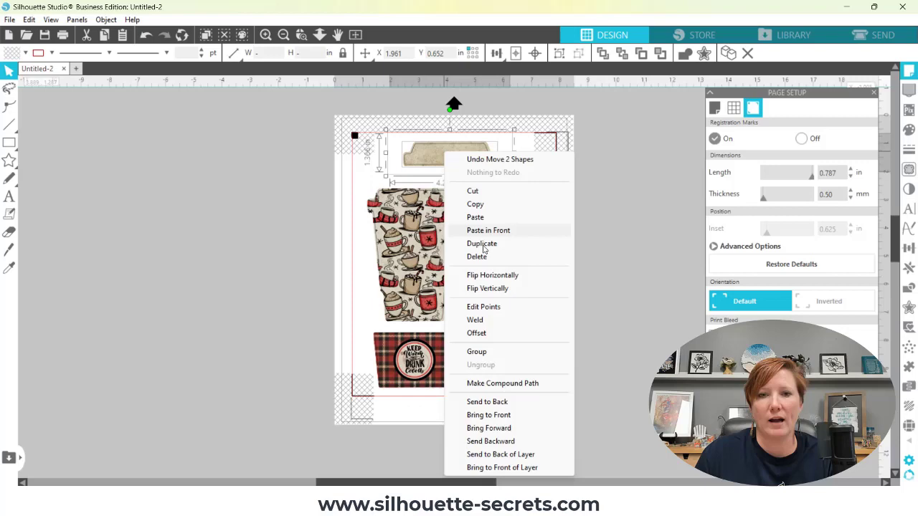
pyautogui.click(476, 352)
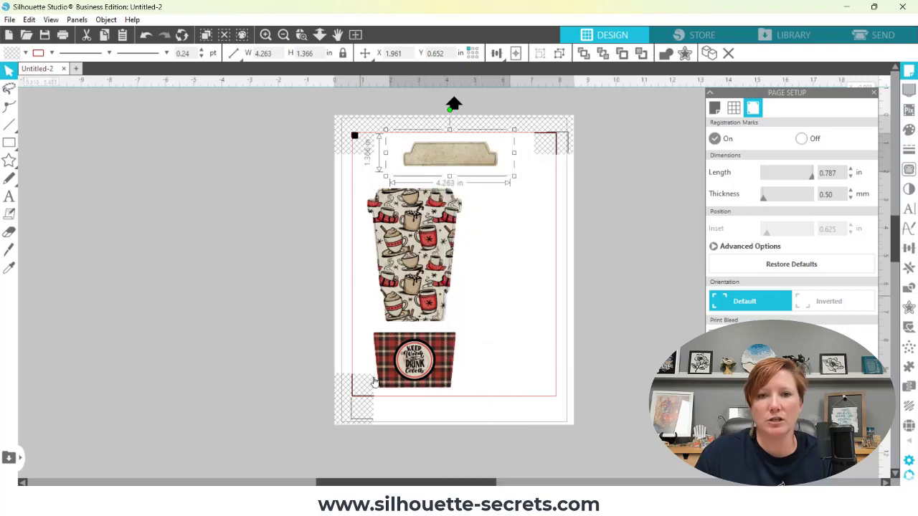
# Try moving the remaining cup body and sleeve image independently of its cut lines, and undo the move
pyautogui.moveTo(420, 273); pyautogui.dragTo(452, 264)
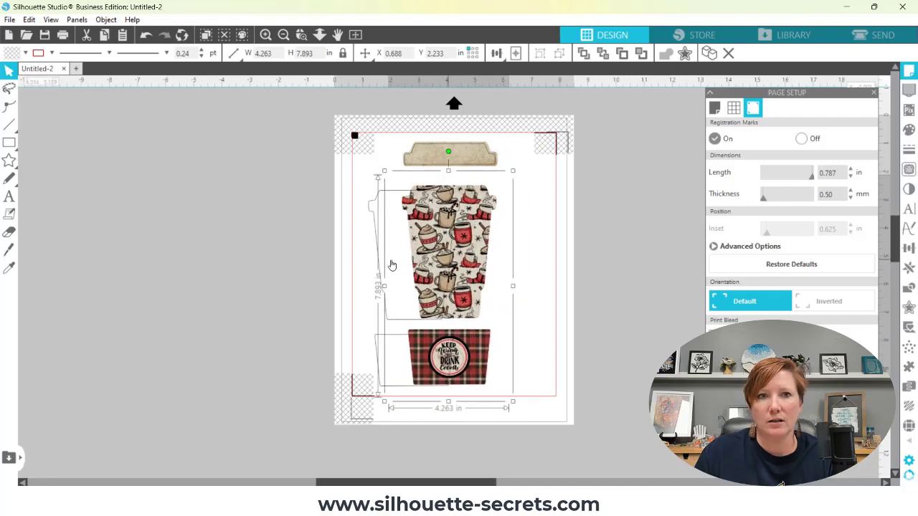
pyautogui.moveTo(392, 265); pyautogui.dragTo(391, 265)
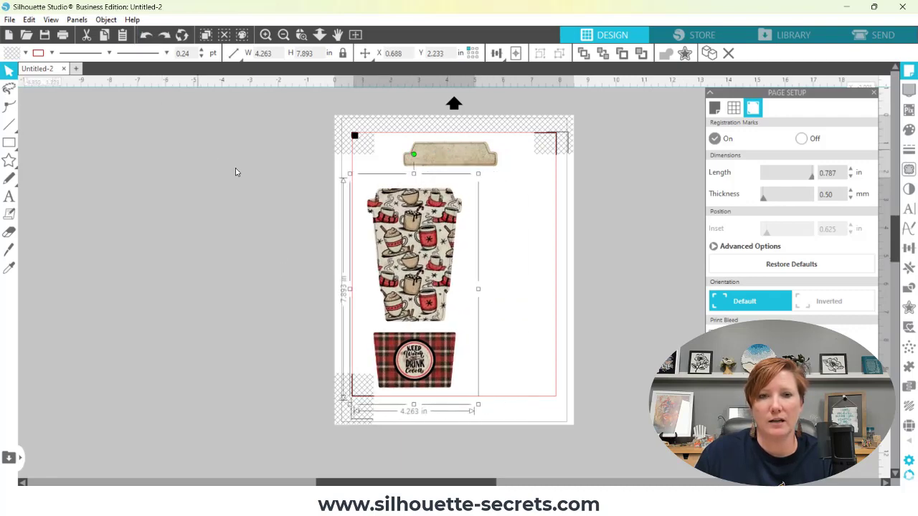
# Split the remaining printed image by drawing a straight solid knife line between the cup body and plaid sleeve, nudging it into the gap and applying it
pyautogui.click(8, 251)
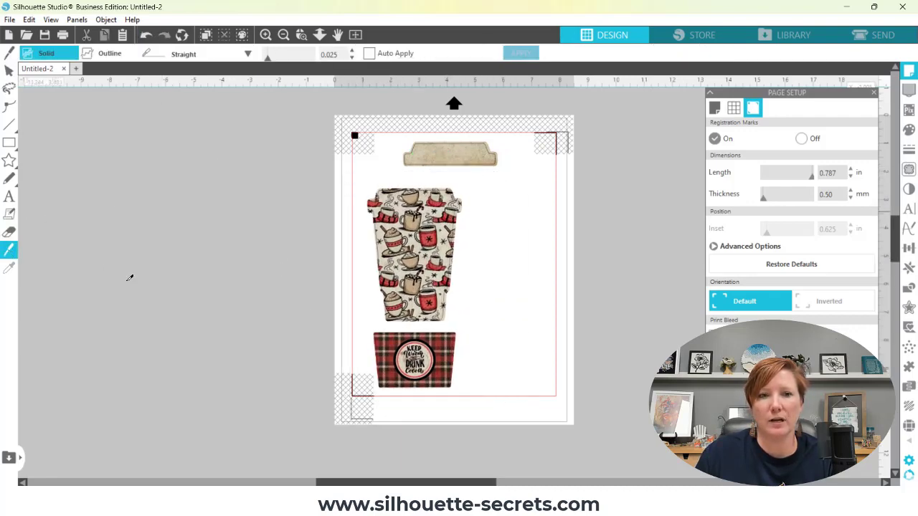
pyautogui.moveTo(316, 322); pyautogui.dragTo(526, 329)
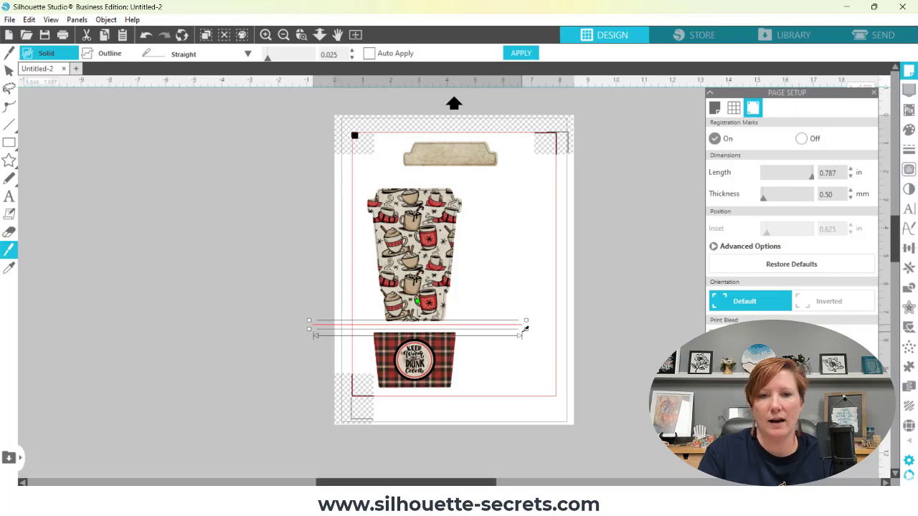
pyautogui.press('Down')
pyautogui.press('Down')
pyautogui.press('Down')
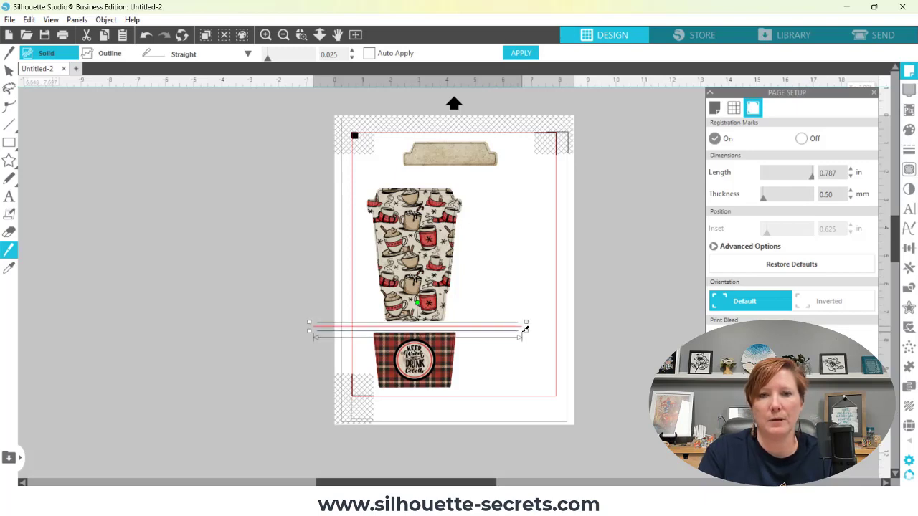
pyautogui.press('Up')
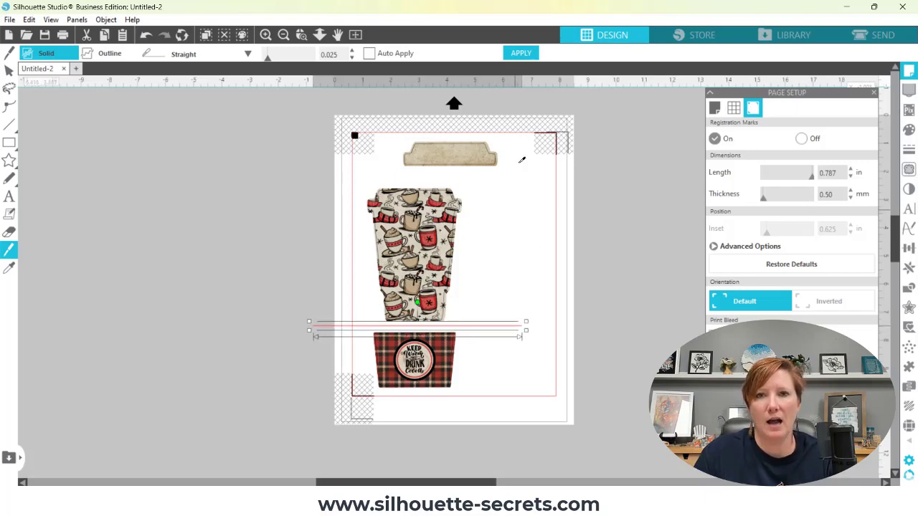
pyautogui.click(521, 54)
pyautogui.click(8, 72)
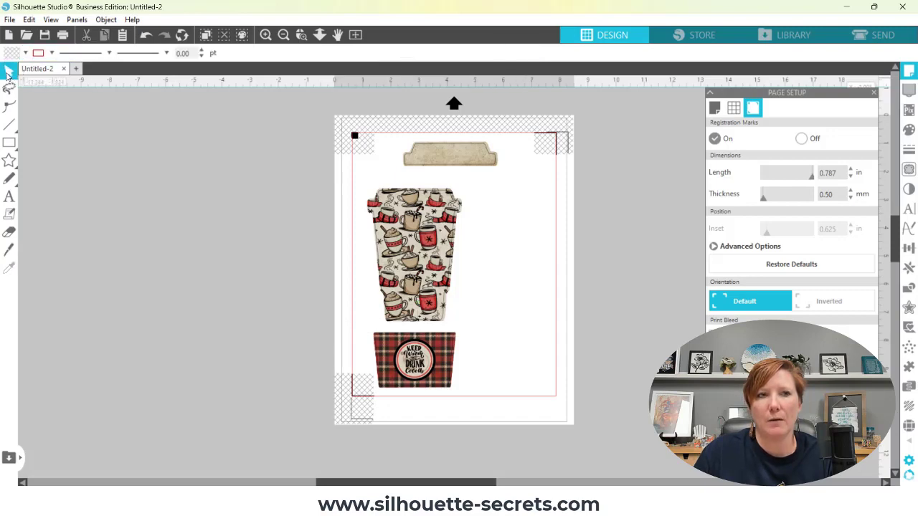
# Select the cup body image together with its cut line and group them
pyautogui.click(359, 244)
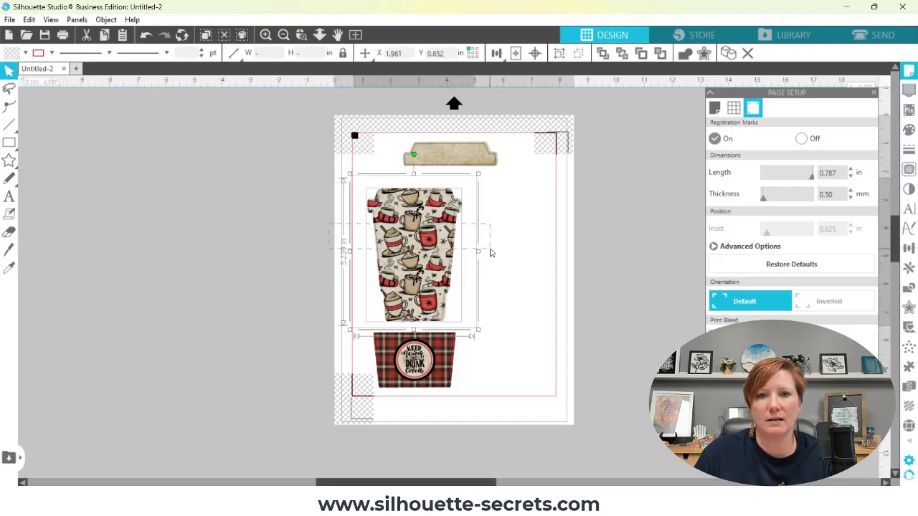
pyautogui.click(548, 258)
pyautogui.moveTo(424, 256)
pyautogui.mouseDown()
pyautogui.moveTo(536, 254)
pyautogui.moveTo(423, 256)
pyautogui.mouseUp()
pyautogui.click(545, 255)
pyautogui.click(329, 243)
pyautogui.click(450, 253)
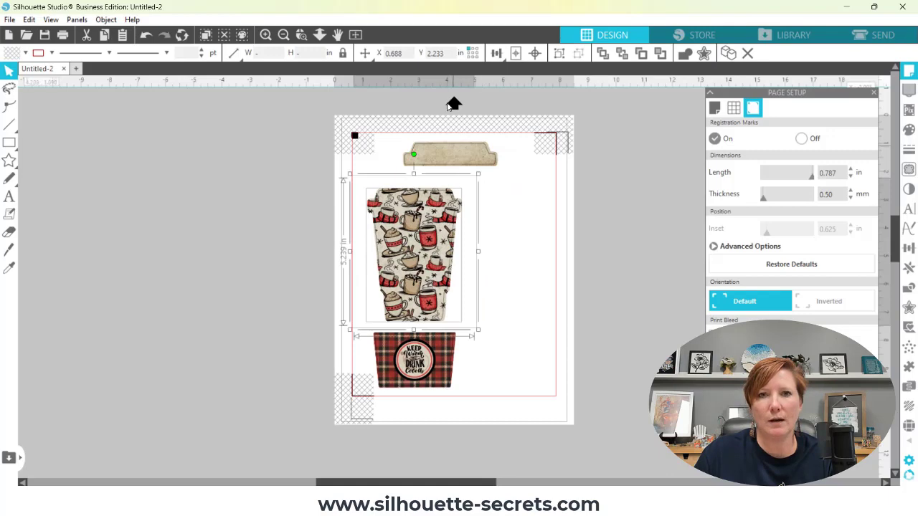
pyautogui.rightClick(419, 237)
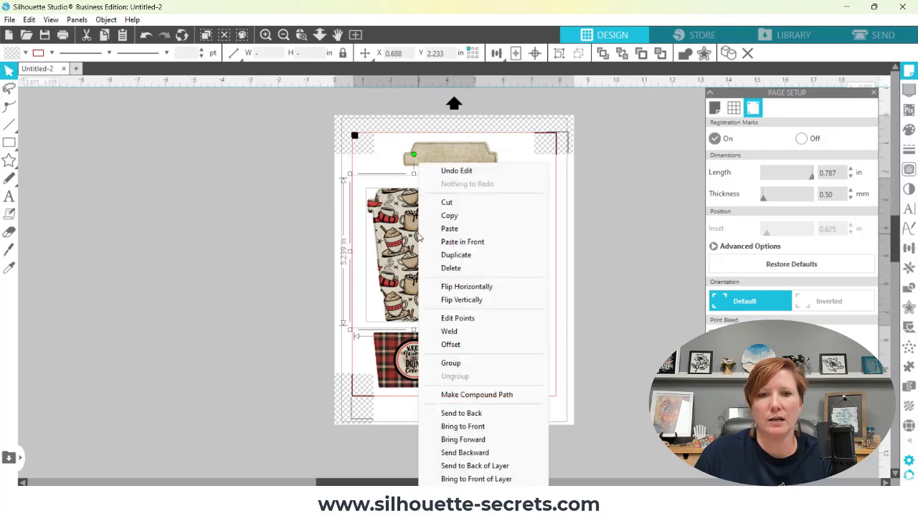
pyautogui.click(454, 363)
# Select the plaid sleeve image together with its cut line and group them
pyautogui.click(387, 361)
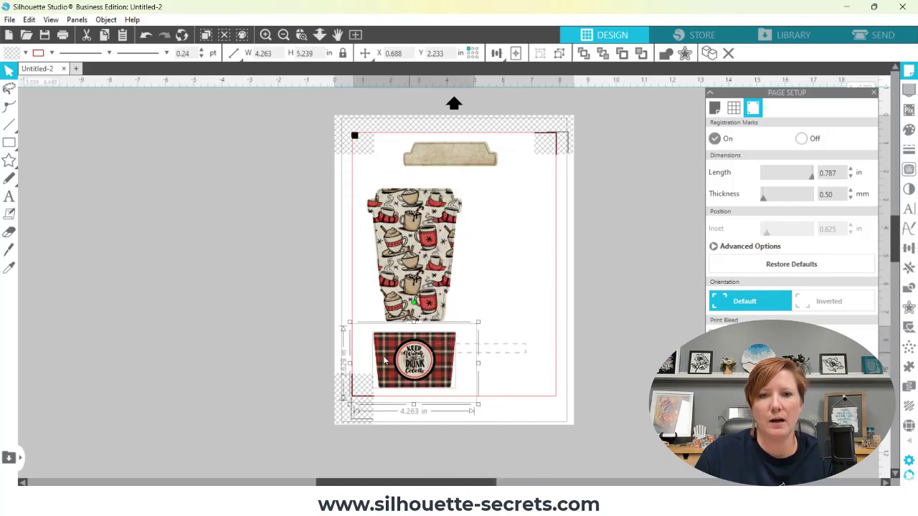
pyautogui.rightClick(406, 358)
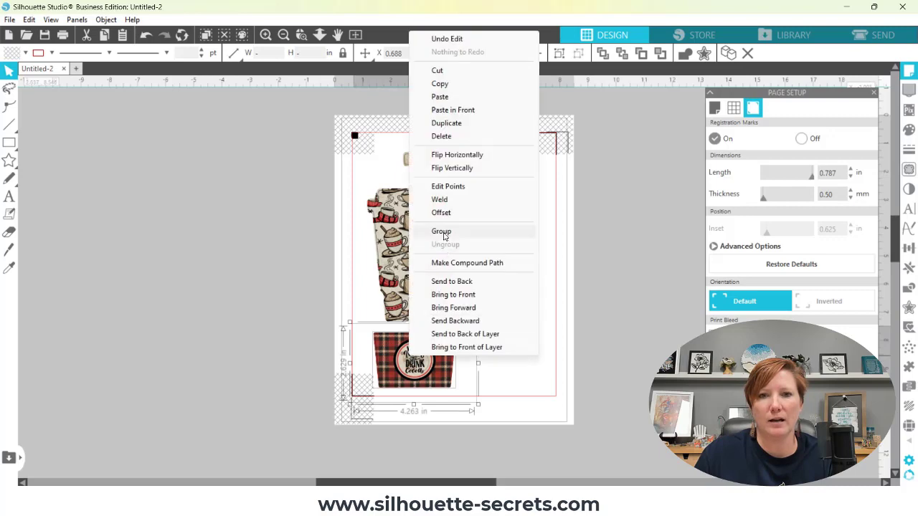
pyautogui.click(527, 232)
# Stack the lid, cup body and sleeve closely along the page's left side and place a copy of the kit beside them
pyautogui.moveTo(443, 172); pyautogui.dragTo(405, 182)
pyautogui.moveTo(420, 226); pyautogui.dragTo(414, 221)
pyautogui.moveTo(405, 357); pyautogui.dragTo(404, 344)
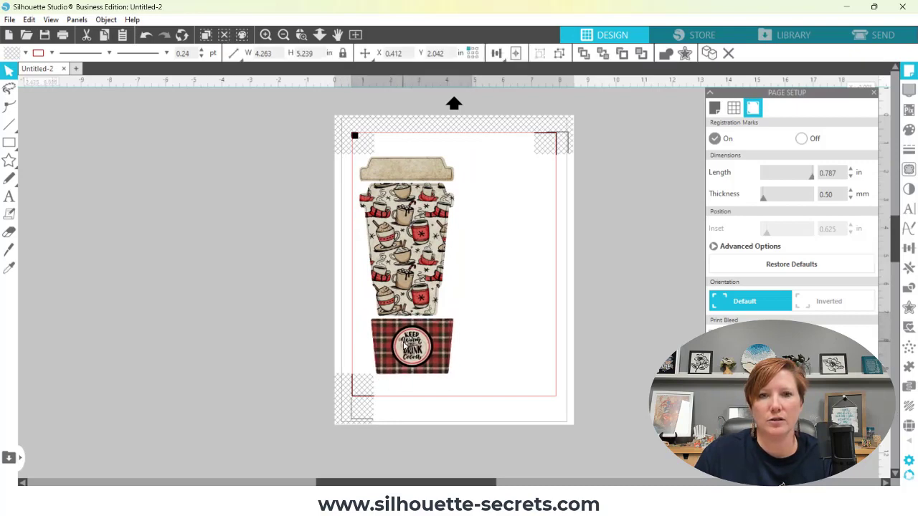
pyautogui.moveTo(343, 169); pyautogui.dragTo(511, 352)
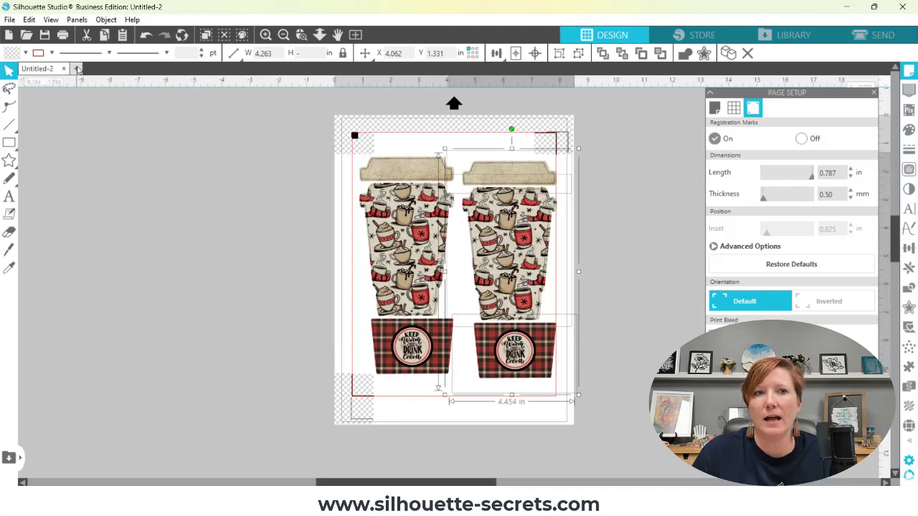
# Create a new document with the feed type set to A4 Auto Sheet Feeder and registration marks on
pyautogui.click(76, 68)
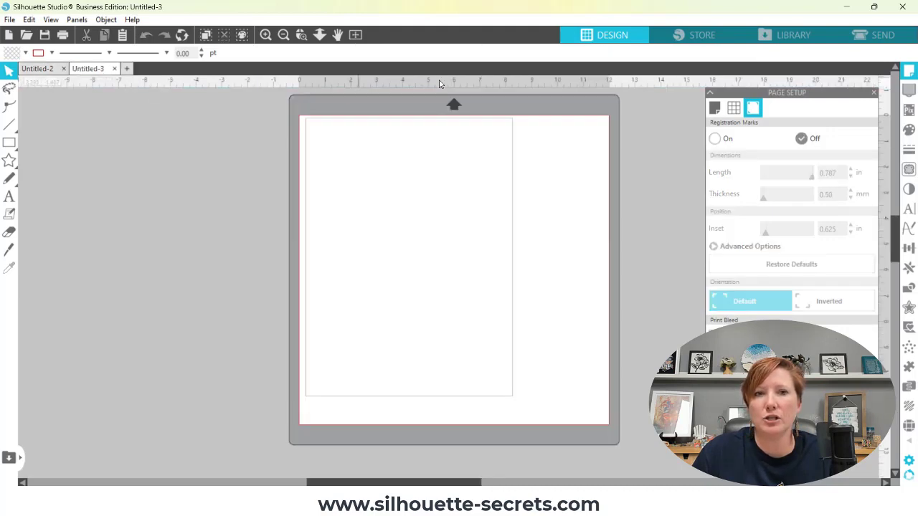
pyautogui.click(714, 107)
pyautogui.click(794, 166)
pyautogui.click(802, 215)
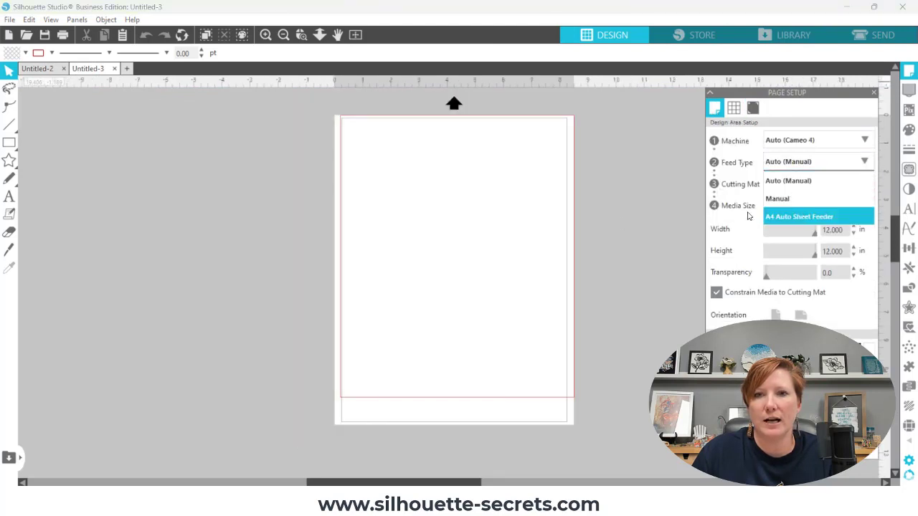
pyautogui.click(752, 108)
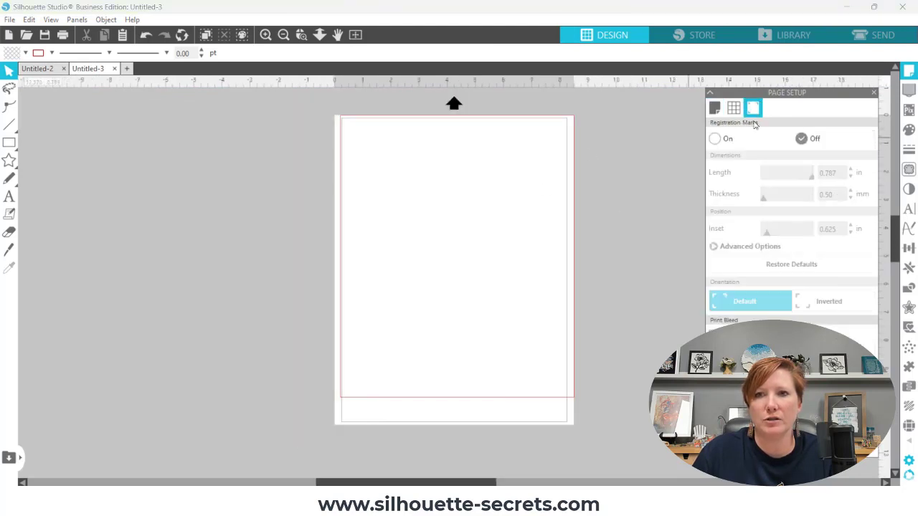
pyautogui.click(715, 139)
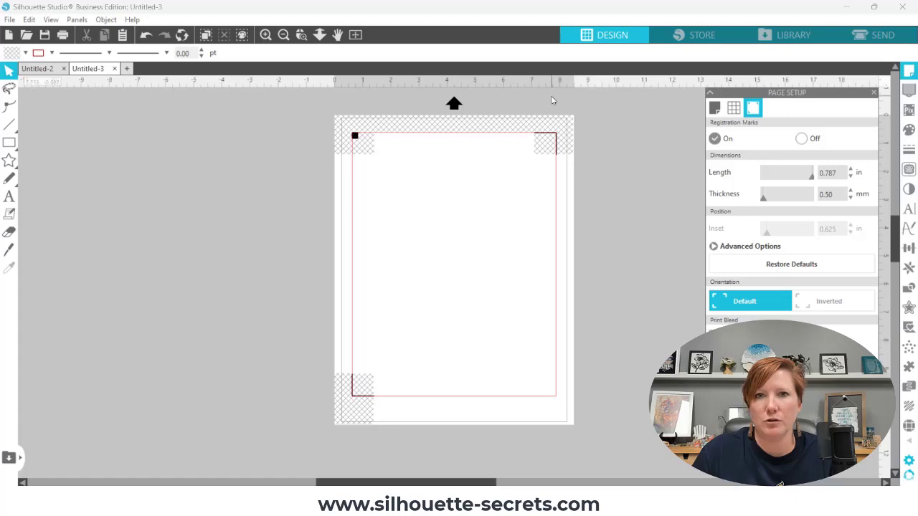
# Add the hot cocoa cup kit from the library to the page and select the whole design
pyautogui.click(793, 35)
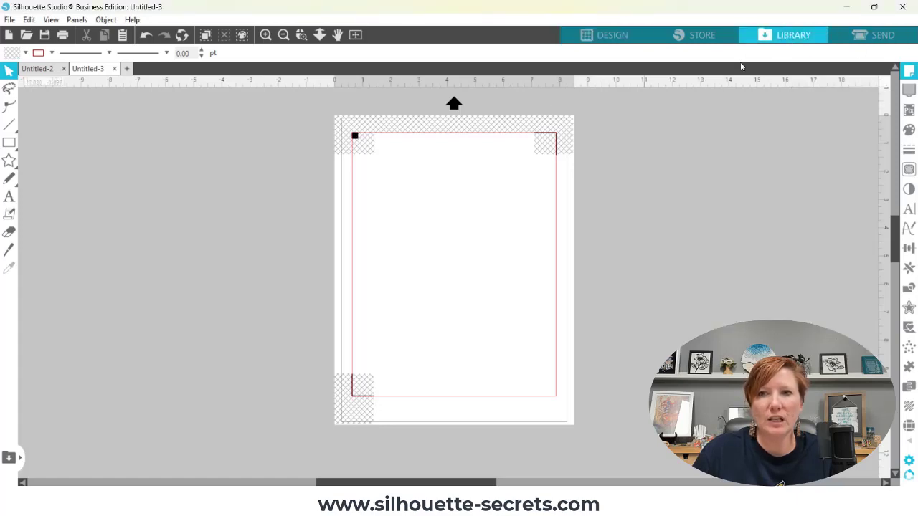
pyautogui.doubleClick(215, 100)
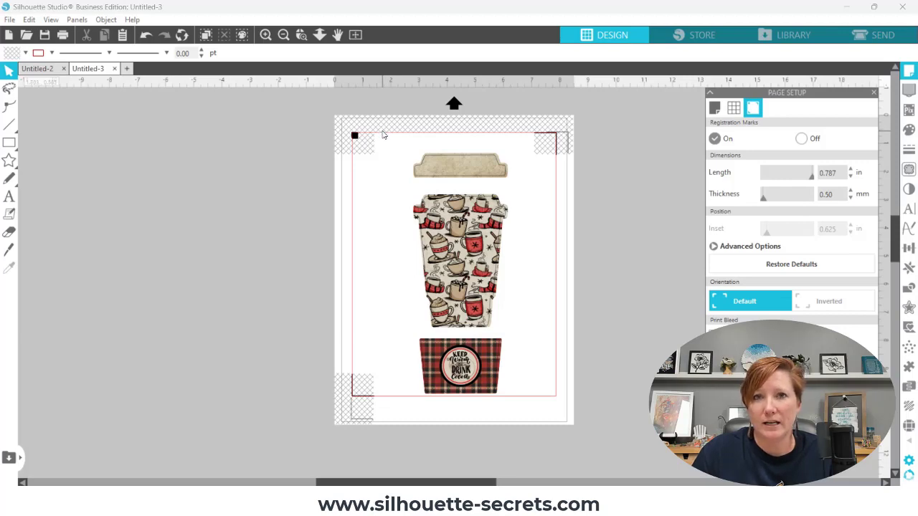
pyautogui.moveTo(382, 136); pyautogui.dragTo(533, 407)
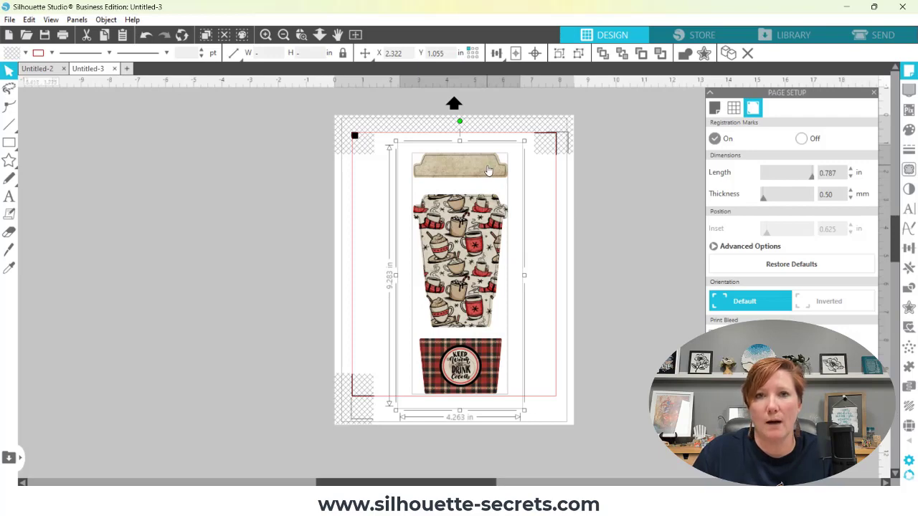
pyautogui.click(301, 34)
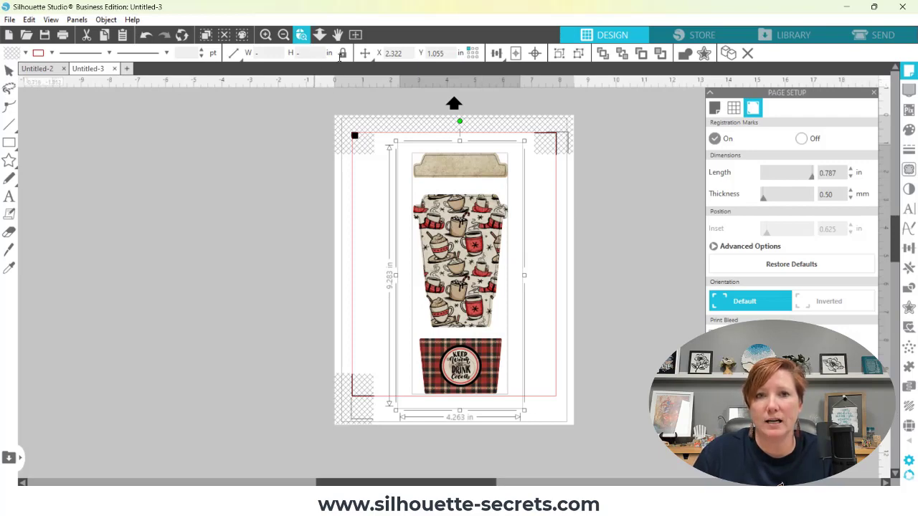
pyautogui.moveTo(455, 215); pyautogui.dragTo(568, 312)
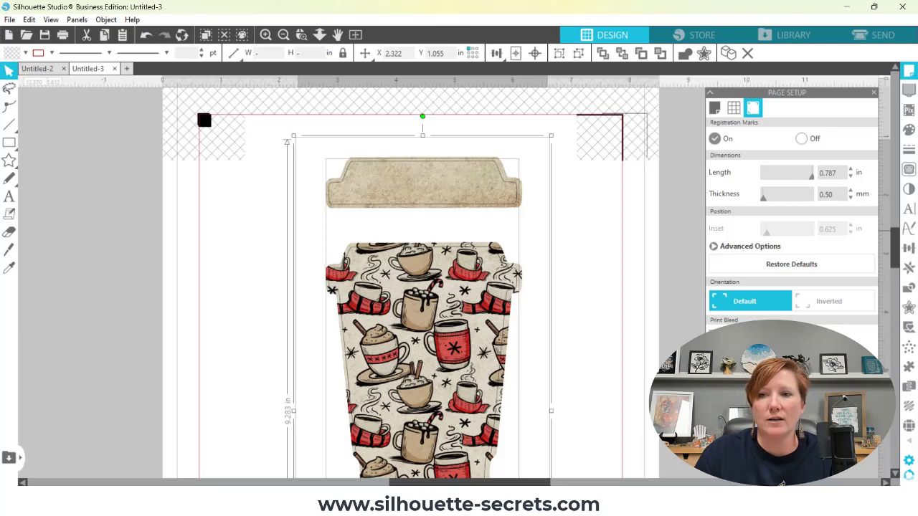
# Try cropping the kit's printed image to its cut lines, and undo the crop
pyautogui.click(908, 287)
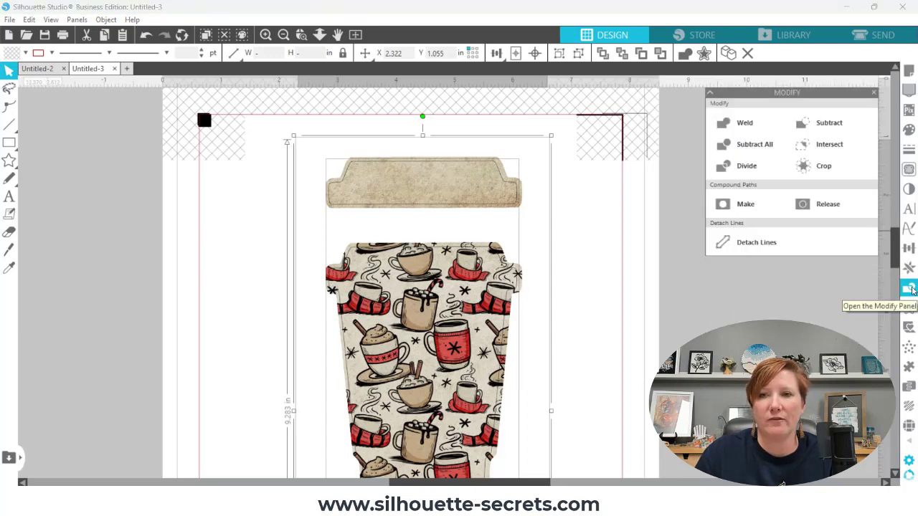
pyautogui.click(823, 168)
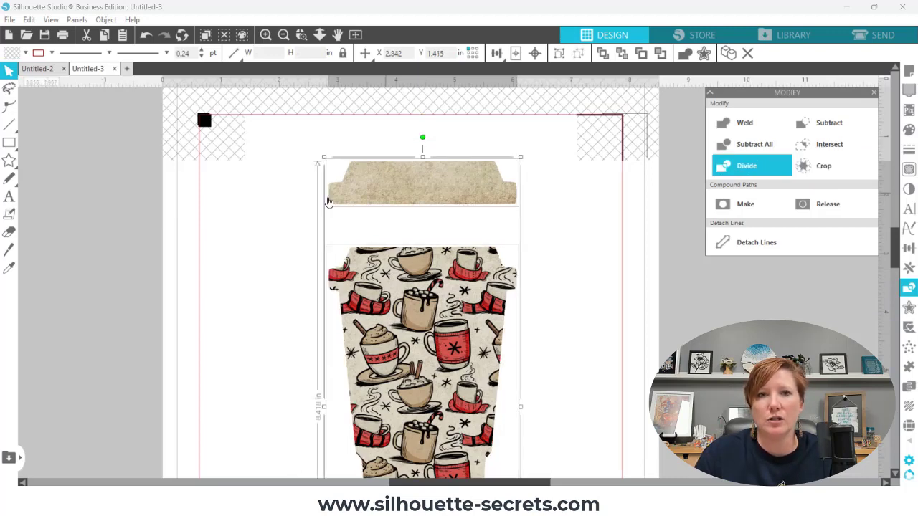
pyautogui.click(146, 36)
pyautogui.click(146, 37)
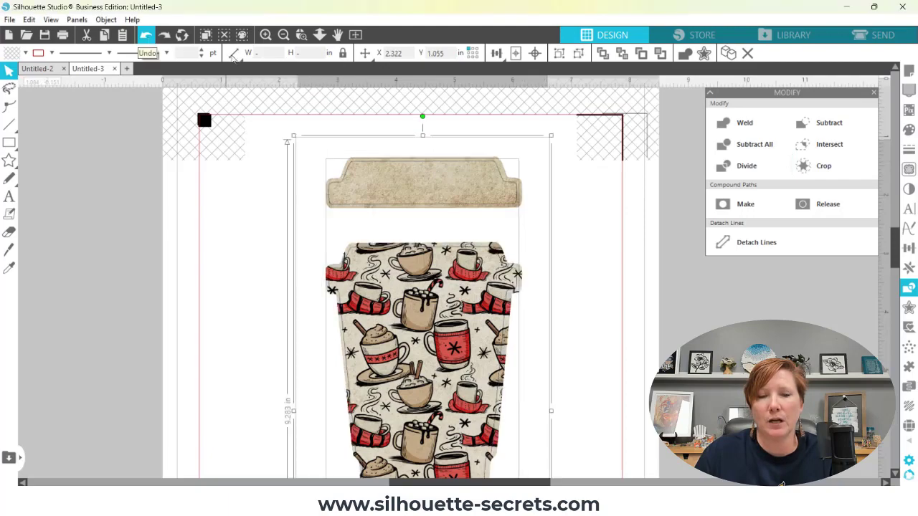
# Nudge the whole kit slightly down, reselect it and crop its printed image to the cut lines
pyautogui.click(301, 34)
pyautogui.moveTo(301, 117); pyautogui.dragTo(564, 241)
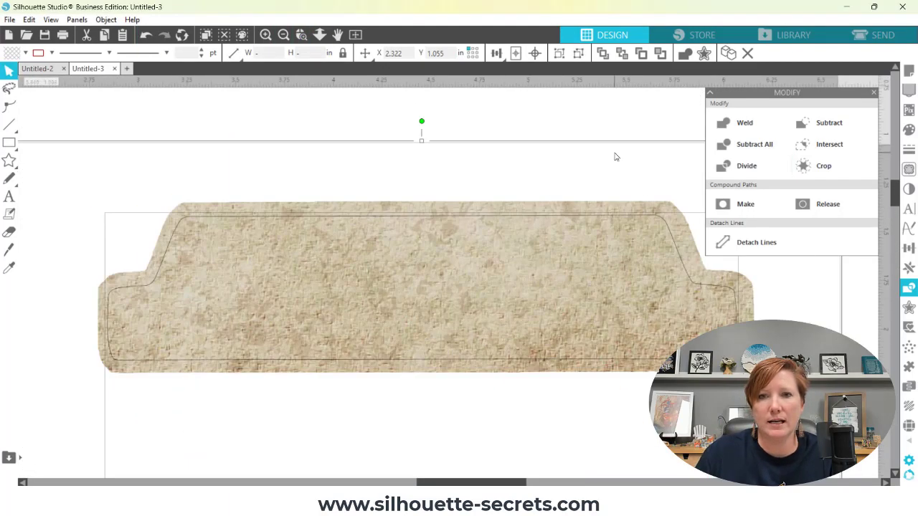
pyautogui.press('Down')
pyautogui.click(567, 128)
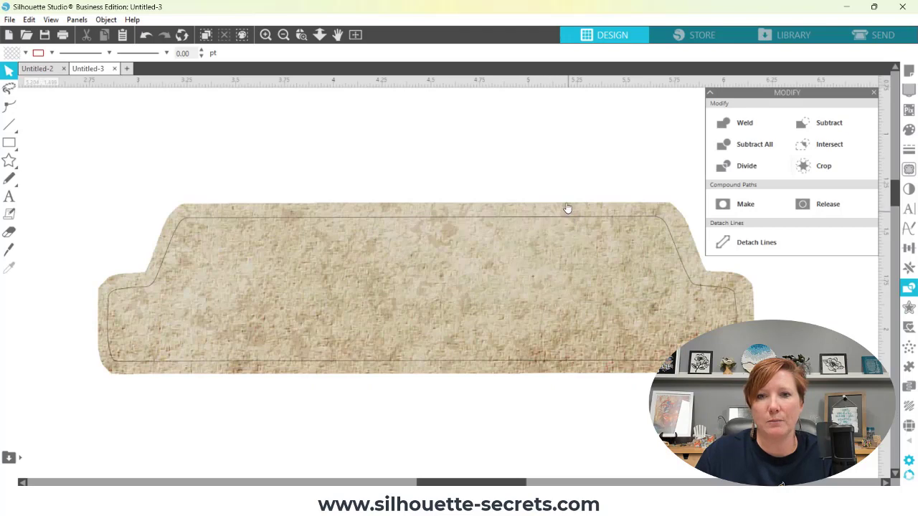
pyautogui.moveTo(543, 137); pyautogui.dragTo(589, 203)
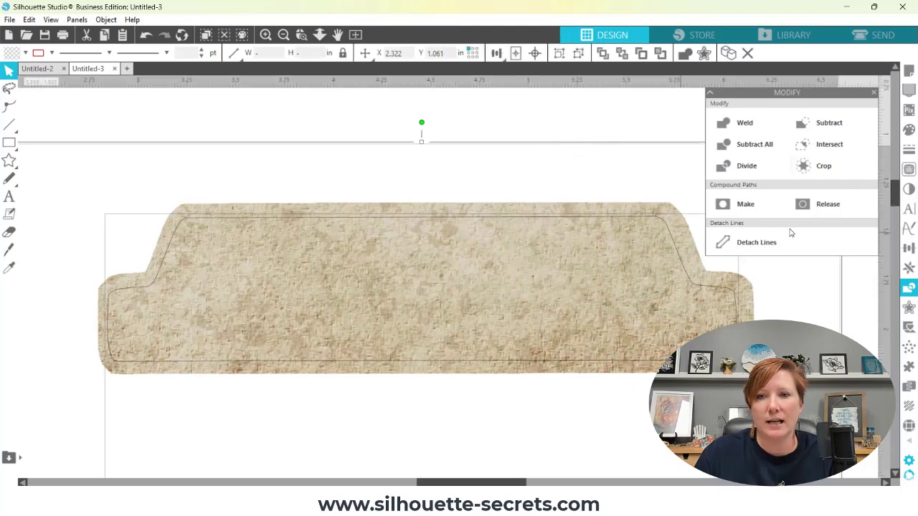
pyautogui.click(827, 166)
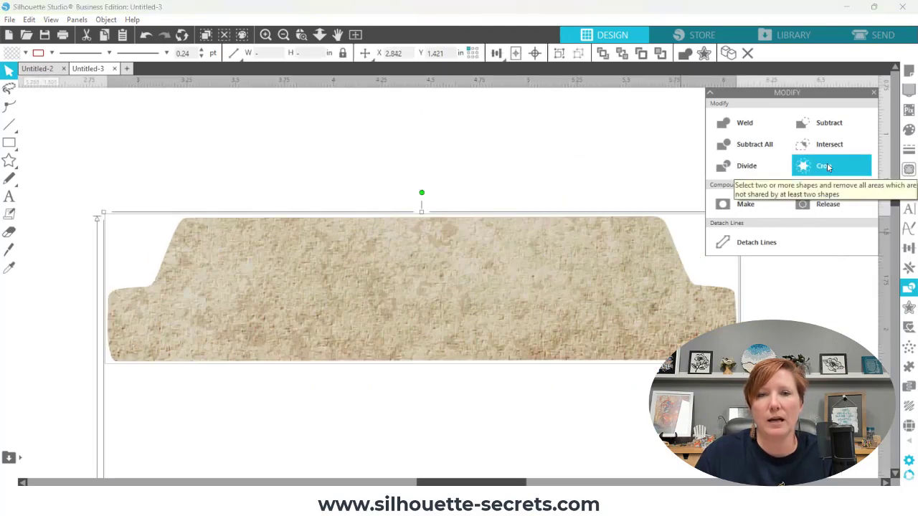